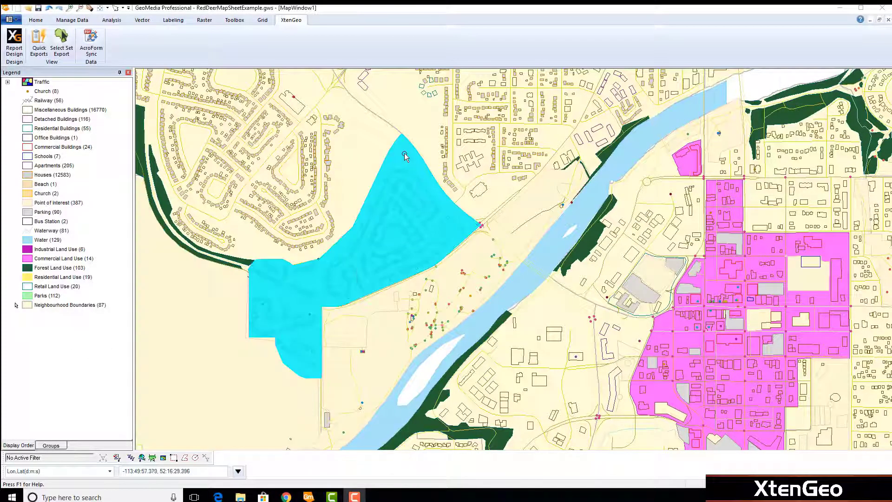
Send a text message alert for the large area west of the river
{"action": "left_click", "coordinate": [405, 157]}
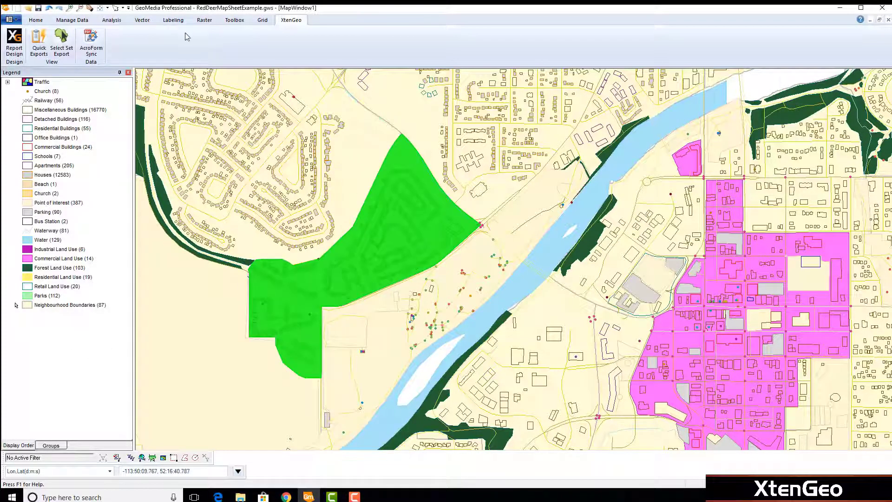
{"action": "left_click", "coordinate": [62, 41]}
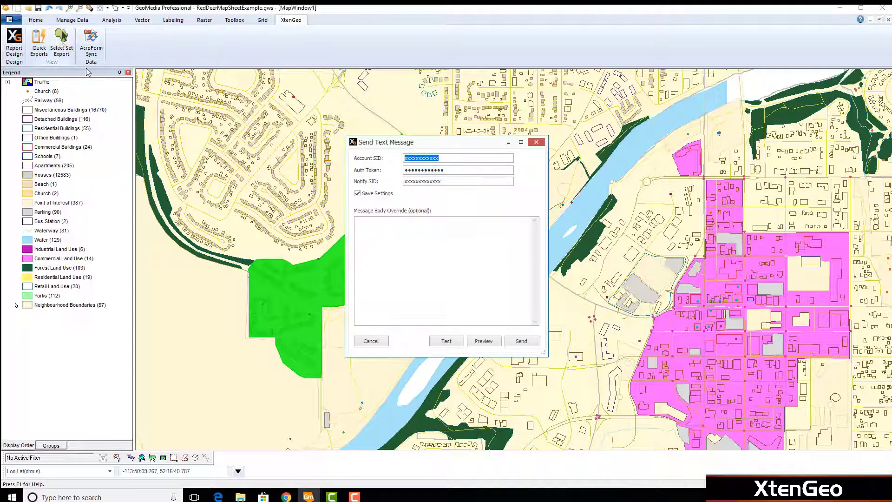
{"action": "left_click", "coordinate": [526, 345]}
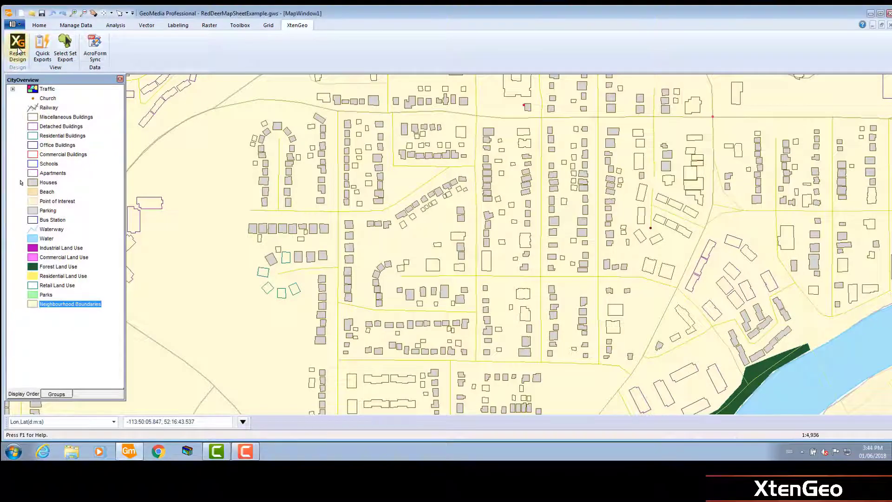
Create the report 'Notify Rezoning Apps' from the SMS Text Template with the Report Wizard
{"action": "left_click", "coordinate": [17, 49]}
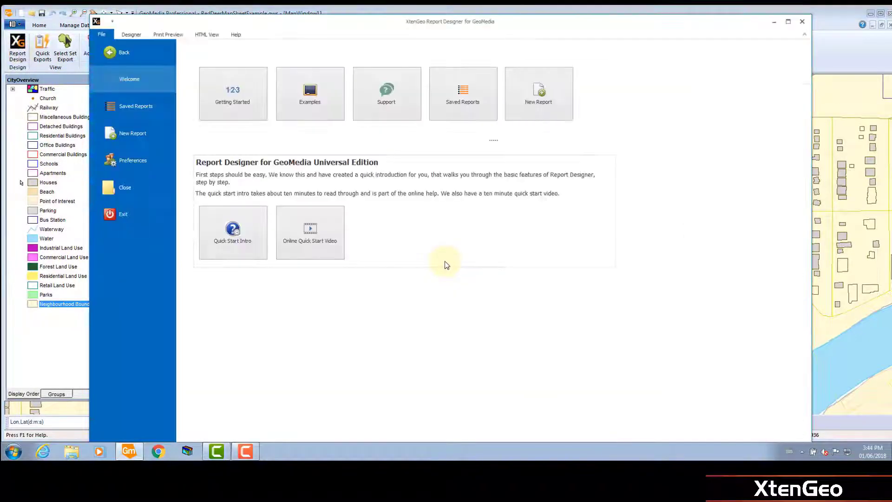
{"action": "left_click", "coordinate": [525, 101]}
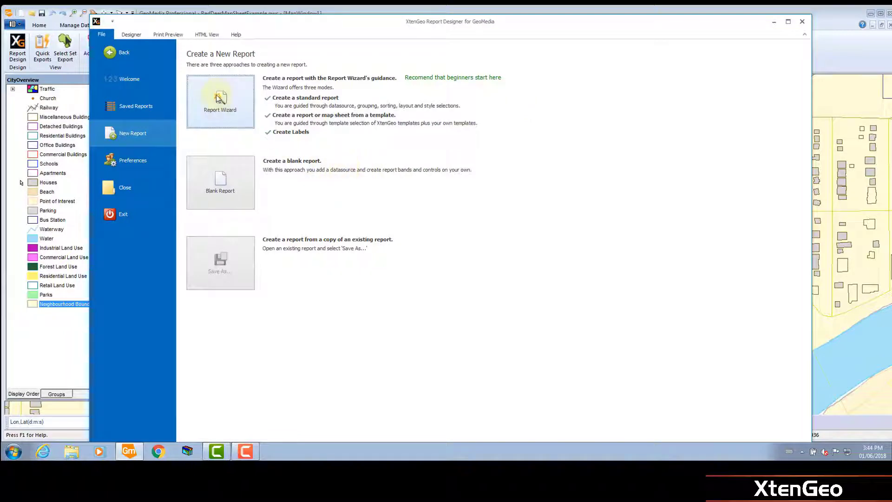
{"action": "left_click", "coordinate": [237, 124]}
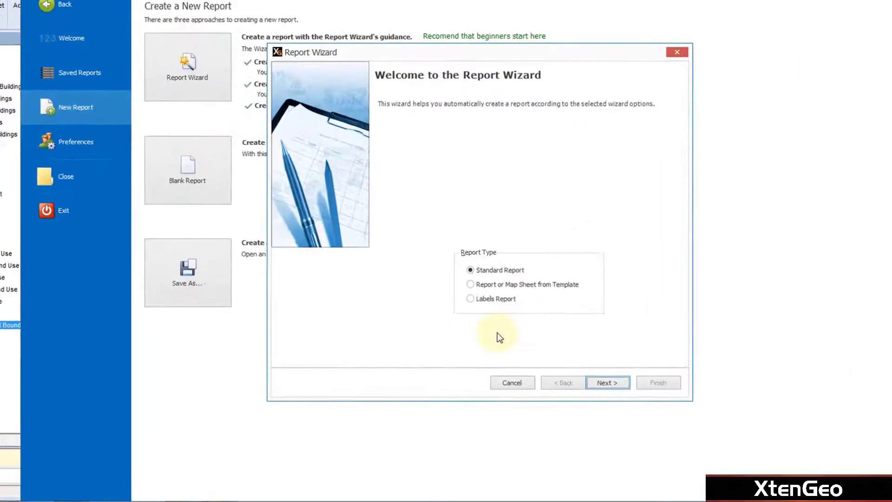
{"action": "left_click", "coordinate": [530, 285]}
{"action": "left_click", "coordinate": [597, 378]}
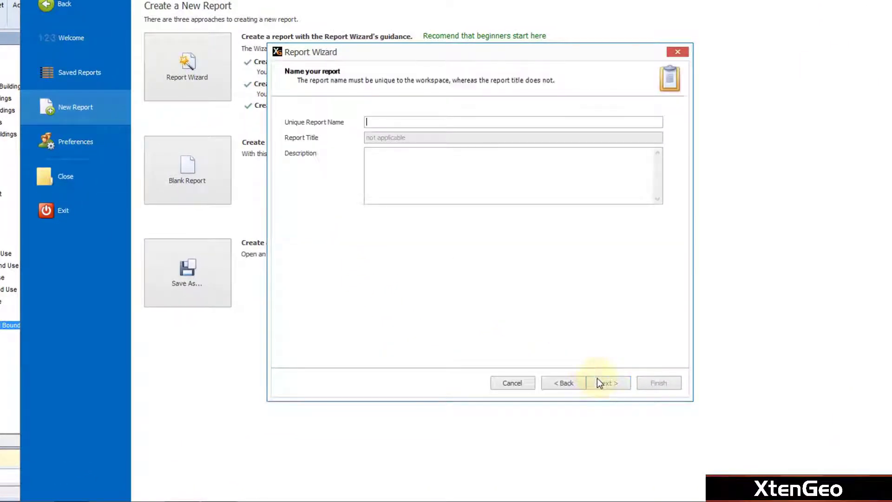
{"action": "type", "text": "Notify Rezoning Apps"}
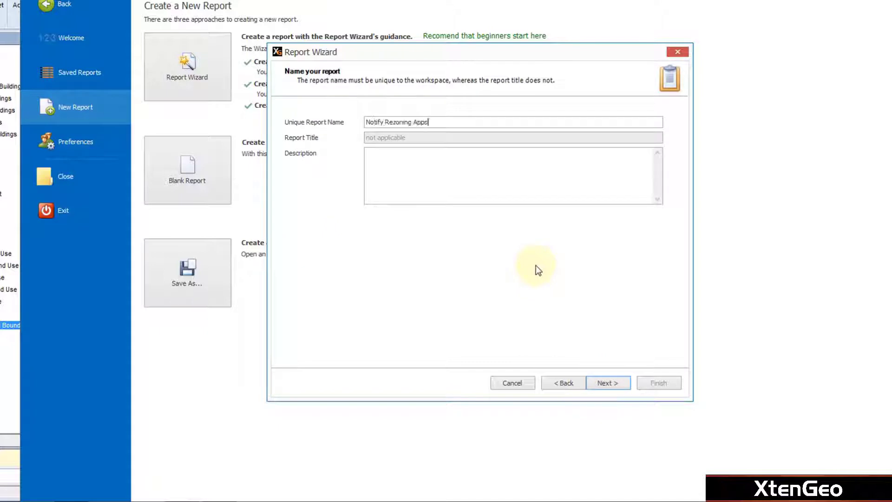
{"action": "left_click", "coordinate": [594, 383]}
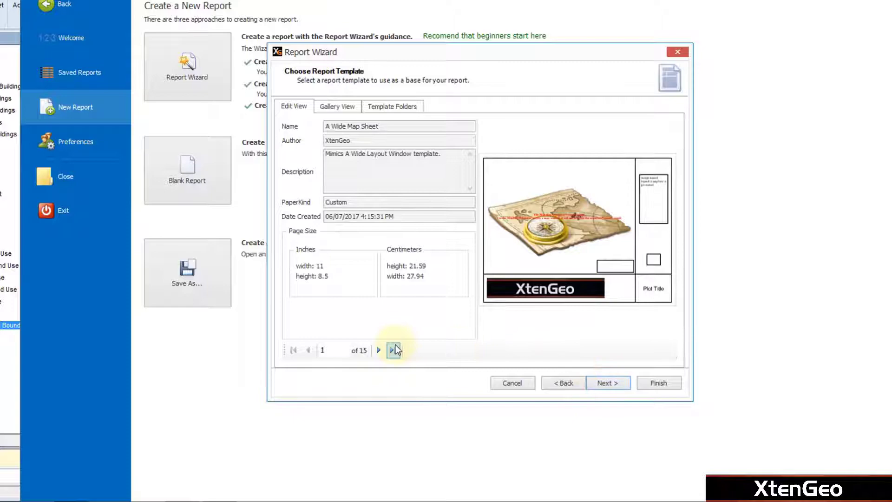
{"action": "left_click", "coordinate": [393, 350]}
{"action": "left_click", "coordinate": [308, 350]}
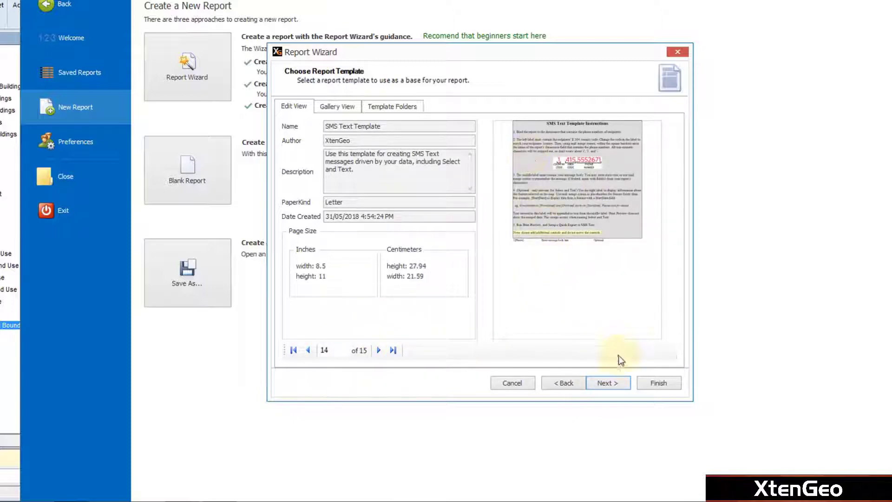
{"action": "left_click", "coordinate": [649, 382]}
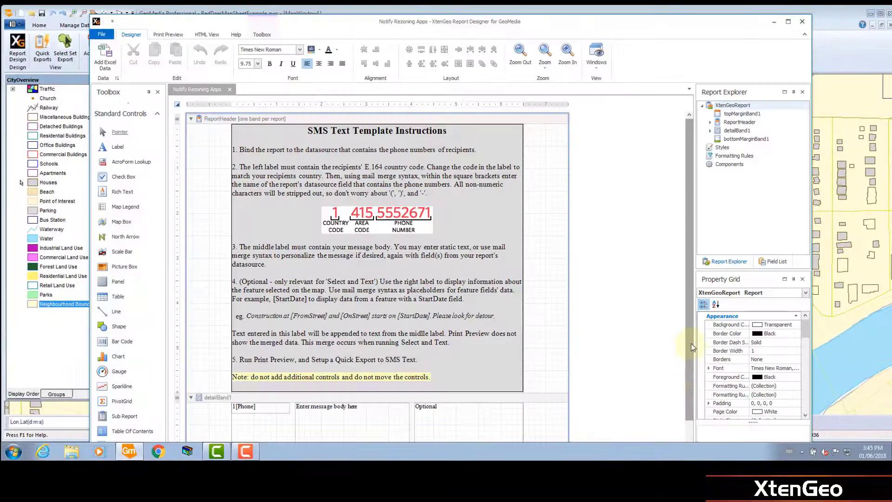
{"action": "scroll", "coordinate": [692, 346], "scroll_direction": "down", "scroll_amount": 2}
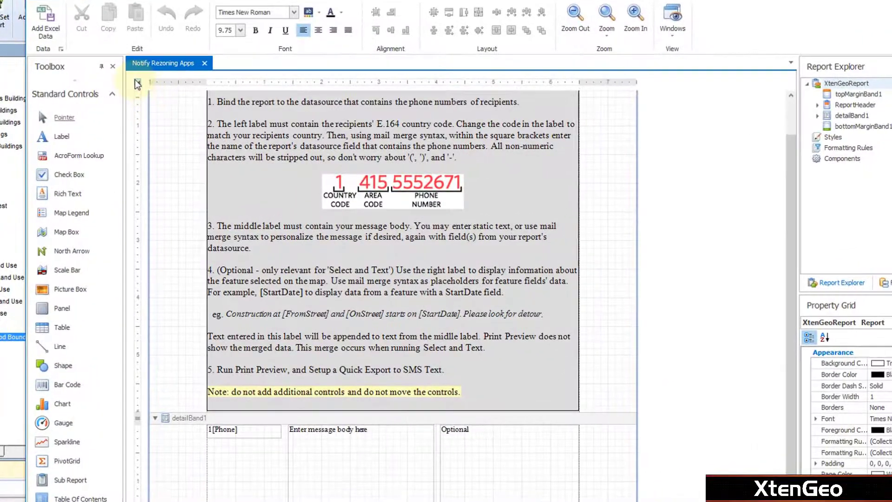
Add a new data source with the Houses table selected to the report
{"action": "left_click", "coordinate": [138, 84]}
{"action": "left_click", "coordinate": [321, 163]}
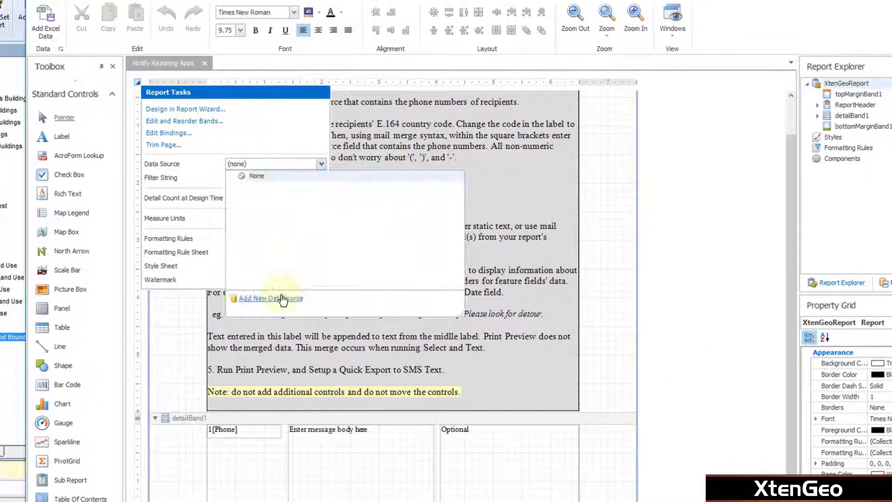
{"action": "left_click", "coordinate": [282, 298]}
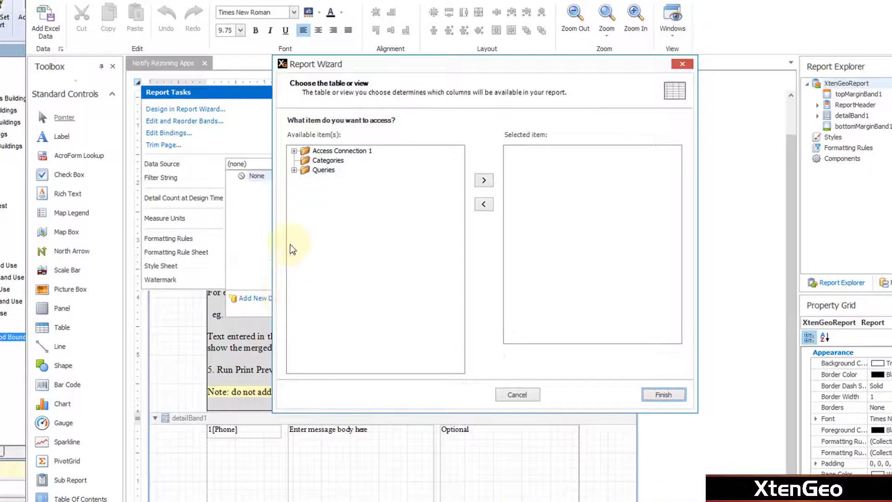
{"action": "left_click", "coordinate": [485, 182]}
{"action": "left_click", "coordinate": [663, 395]}
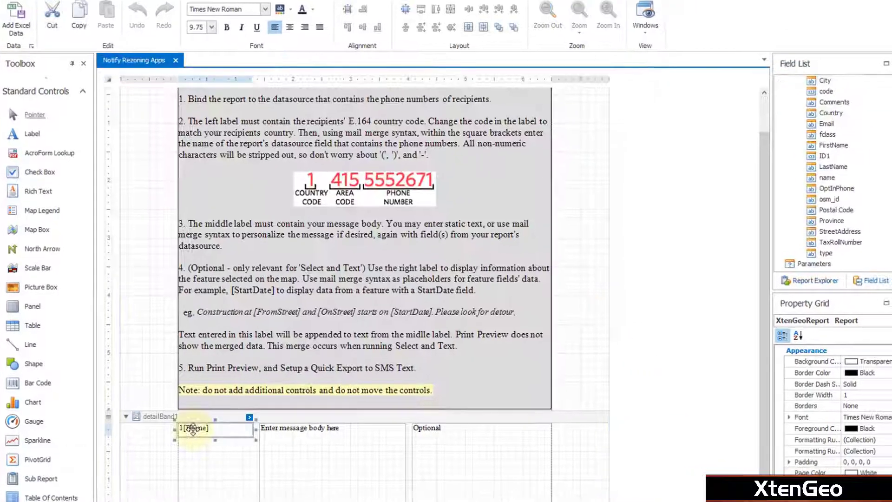
Fill the labels with OptInPhone, 'Hi [FirstName] [LastName]' and the rezoning message, then preview
{"action": "double_click", "coordinate": [195, 429]}
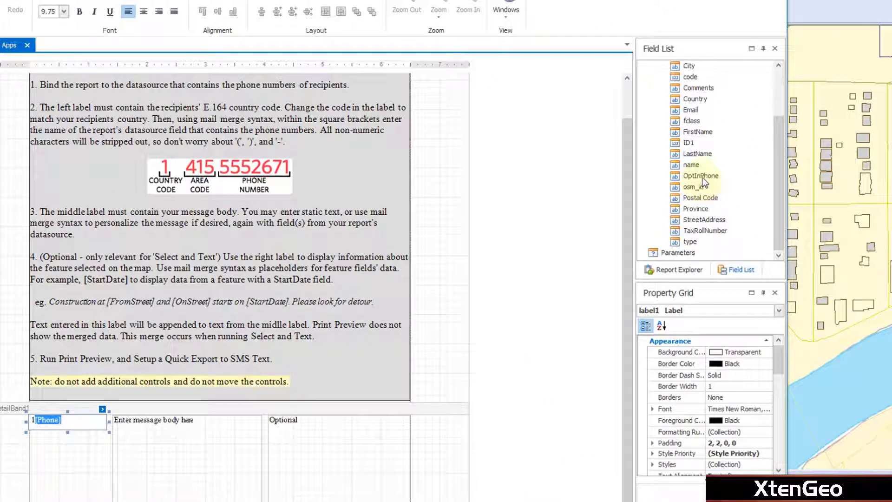
{"action": "left_click_drag", "start_coordinate": [701, 176], "coordinate": [60, 426]}
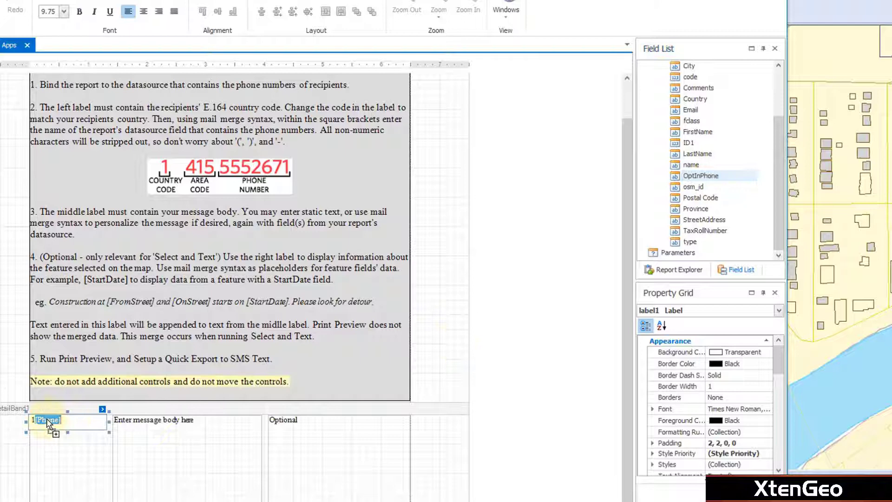
{"action": "double_click", "coordinate": [198, 426]}
{"action": "type", "text": "Hi "}
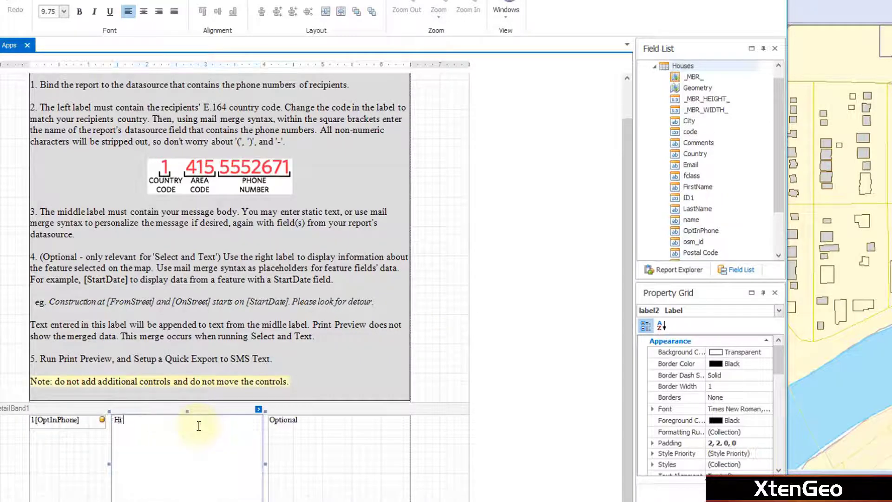
{"action": "type", "text": "[]"}
{"action": "left_click_drag", "start_coordinate": [698, 187], "coordinate": [125, 419]}
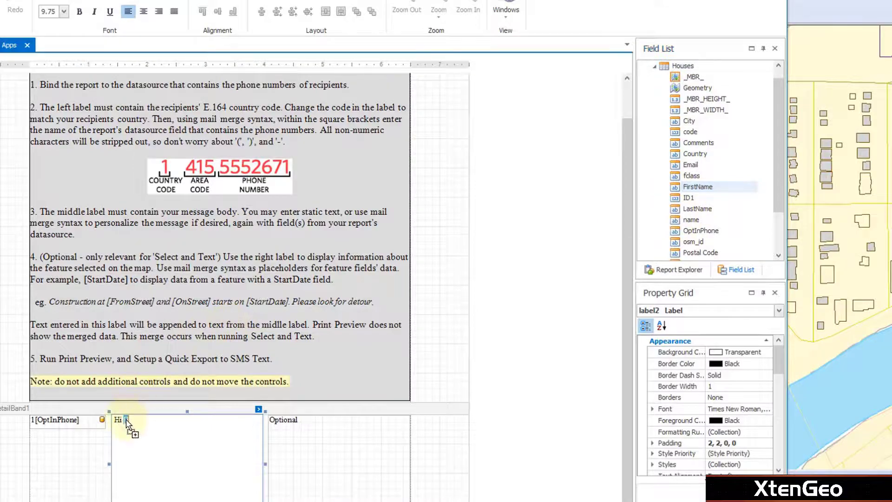
{"action": "type", "text": "[]"}
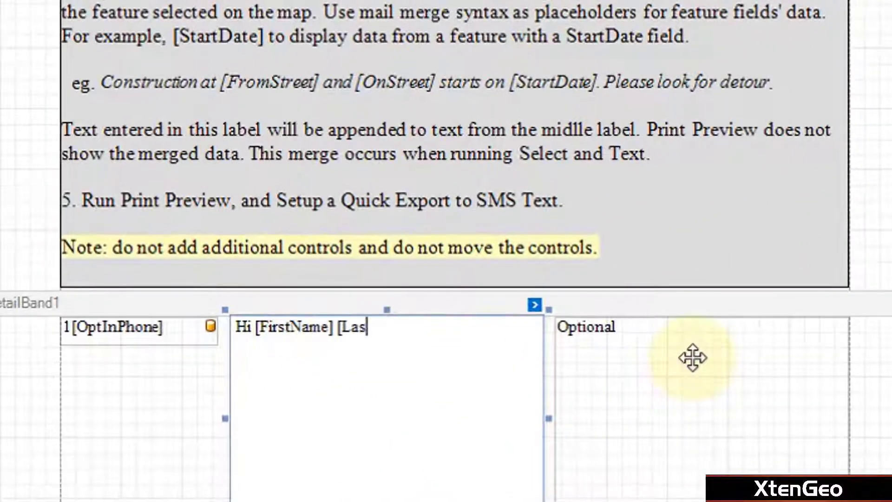
{"action": "type", "text": "tName],"}
{"action": "key", "text": "Return"}
{"action": "left_click", "coordinate": [650, 335]}
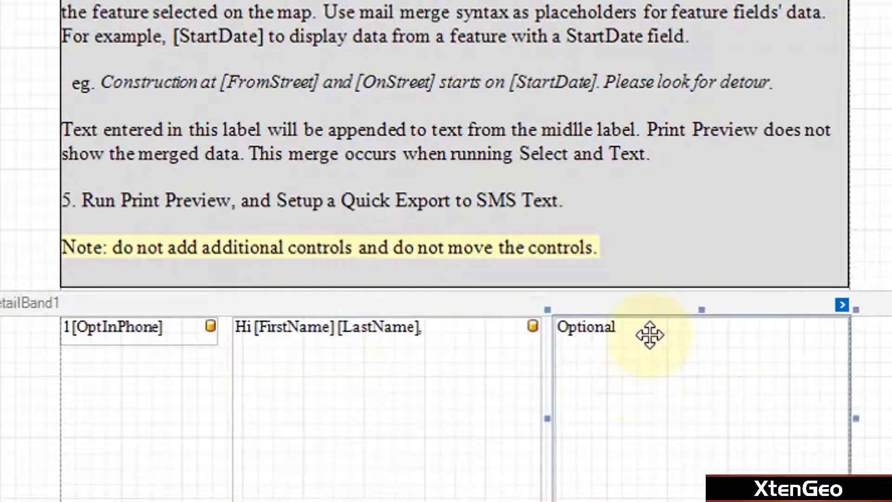
{"action": "type", "text": "The property at [SelectedFeature.StreetAddress] has applied for rezoning. Hearings to  be held at City Hall, first Tuesday of the month, 7:00 pm."}
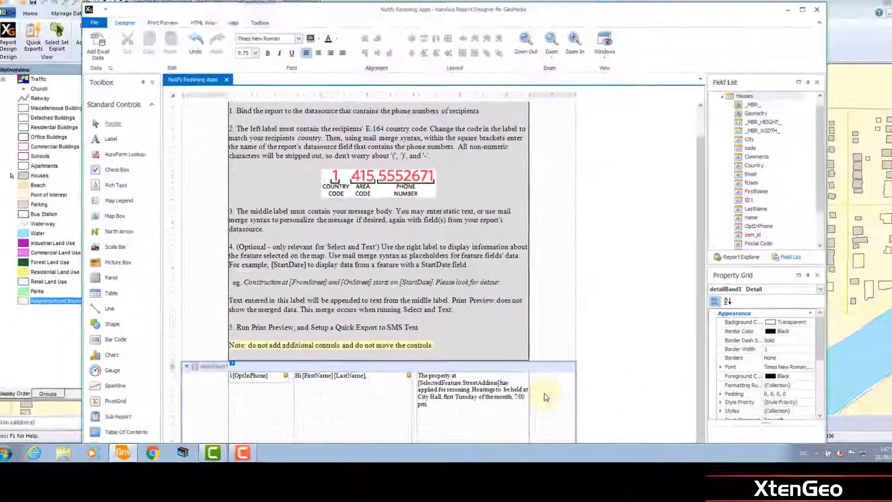
{"action": "left_click", "coordinate": [161, 35]}
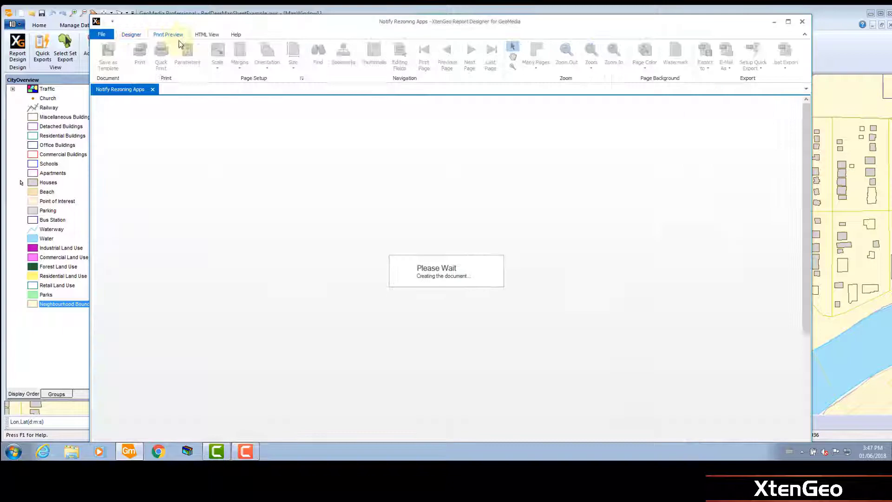
Add a Quick XLSX Export with select set export, saving to Notify Rezoning Apps Export.xlsx
{"action": "left_click", "coordinate": [758, 58]}
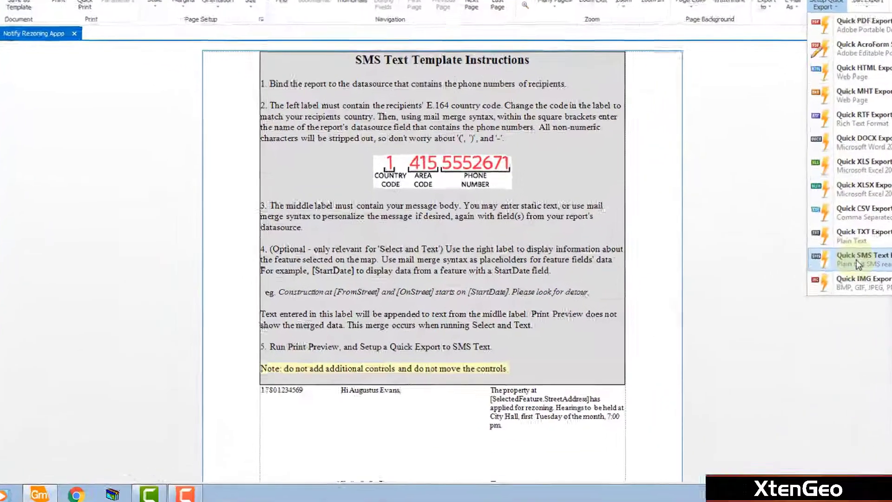
{"action": "left_click", "coordinate": [790, 204]}
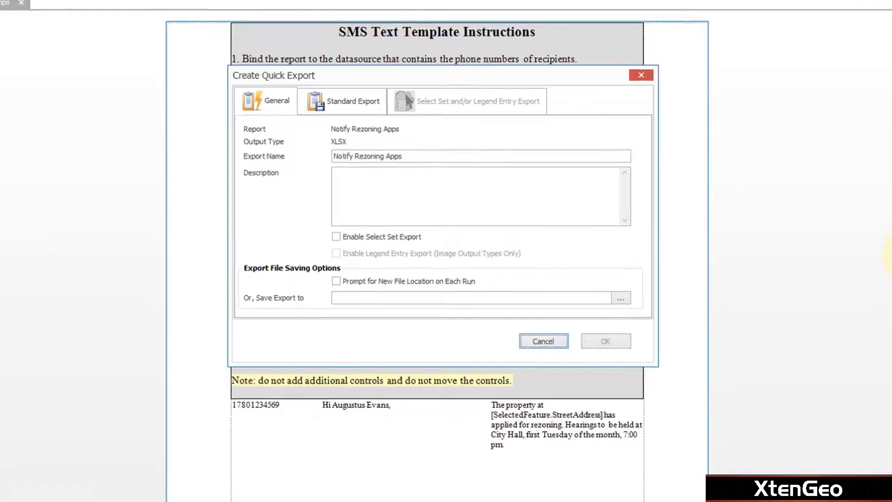
{"action": "left_click", "coordinate": [392, 237]}
{"action": "left_click", "coordinate": [618, 301]}
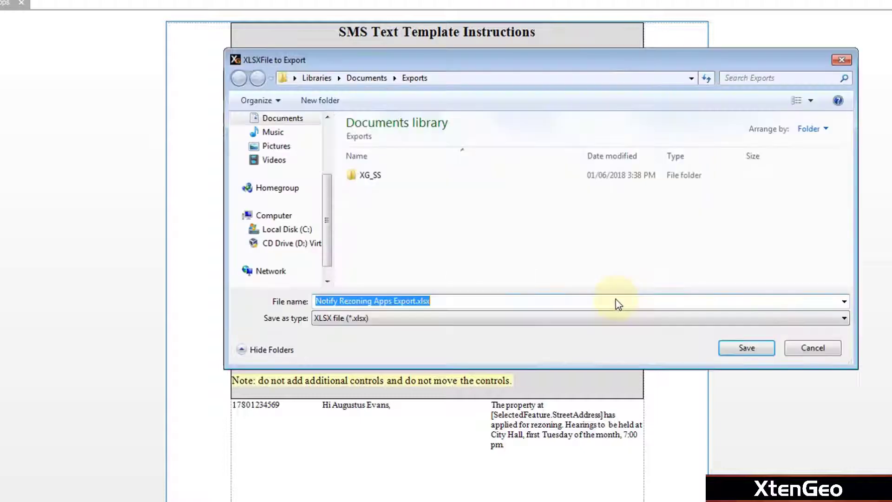
{"action": "left_click", "coordinate": [732, 348]}
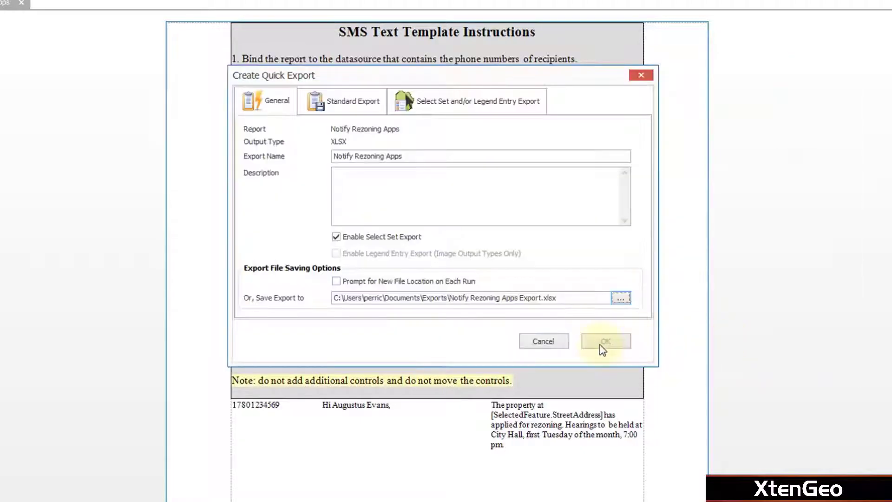
{"action": "left_click", "coordinate": [447, 107]}
Add a Within Distance spatial filter of 500 m
{"action": "left_click", "coordinate": [297, 231]}
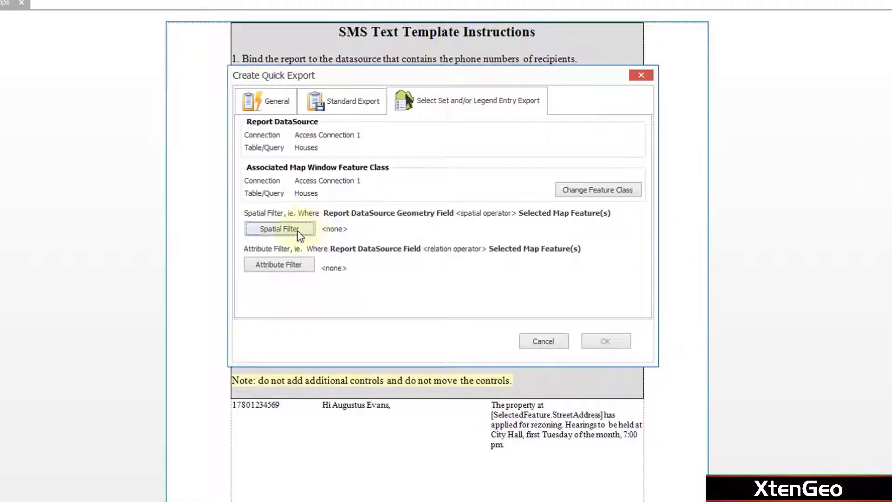
{"action": "left_click", "coordinate": [404, 230]}
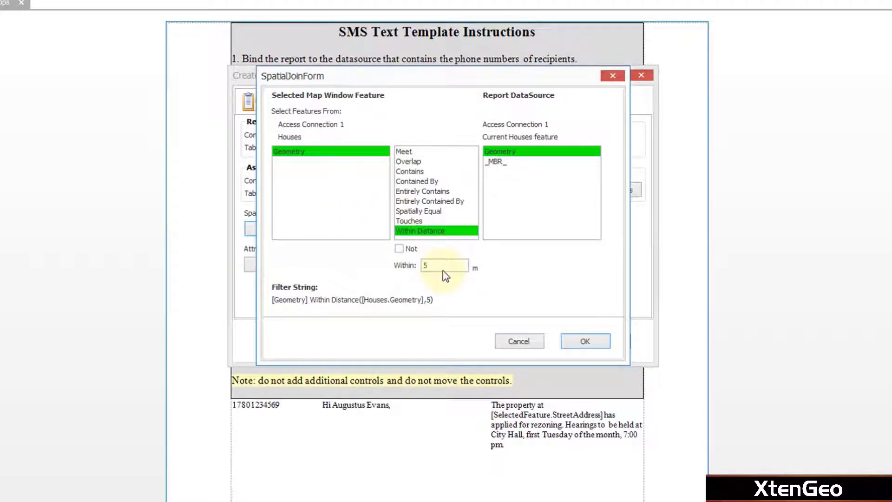
{"action": "type", "text": "500"}
{"action": "left_click", "coordinate": [585, 340]}
Add an attribute filter condition on the Houses.OptInPhone field
{"action": "left_click", "coordinate": [296, 266]}
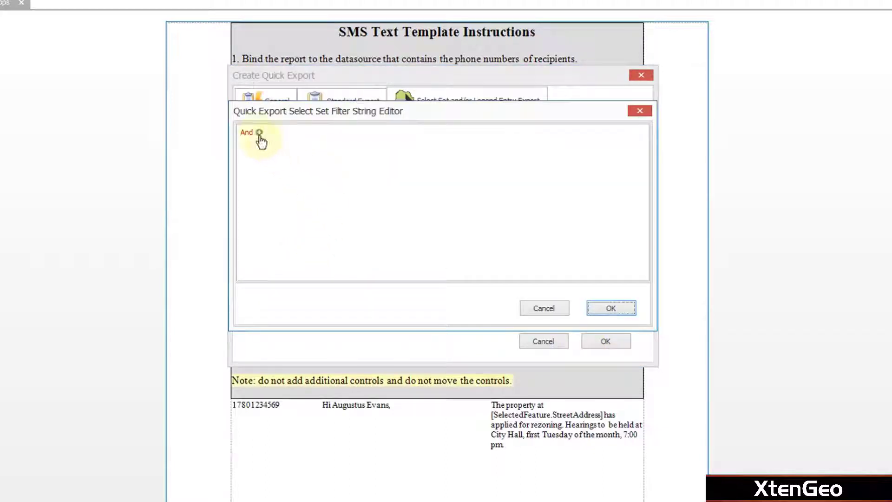
{"action": "left_click", "coordinate": [259, 132]}
{"action": "left_click", "coordinate": [277, 148]}
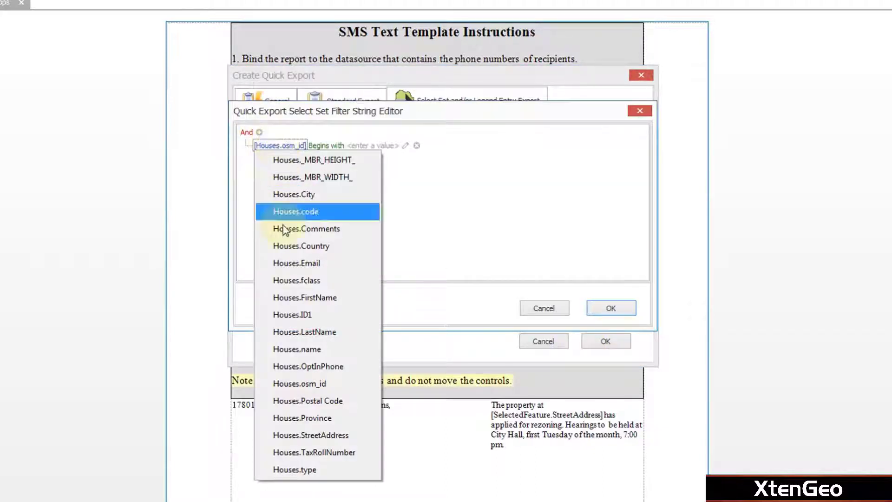
{"action": "left_click", "coordinate": [298, 364]}
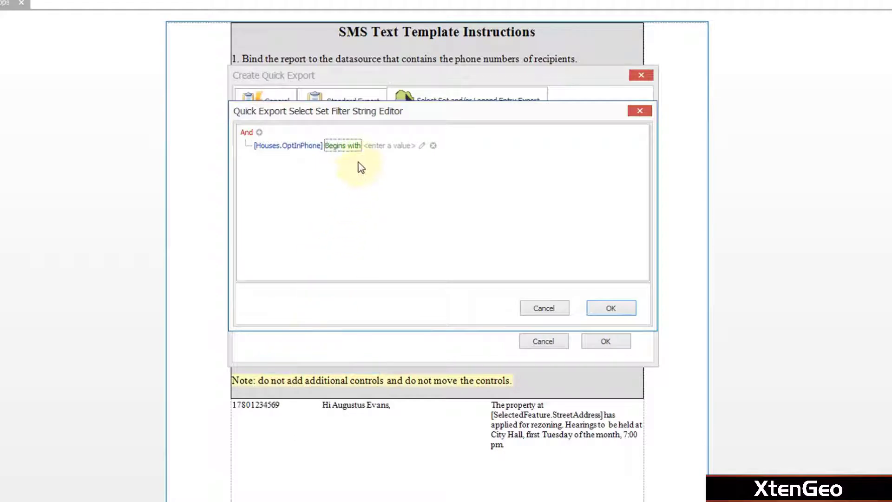
{"action": "left_click", "coordinate": [352, 149]}
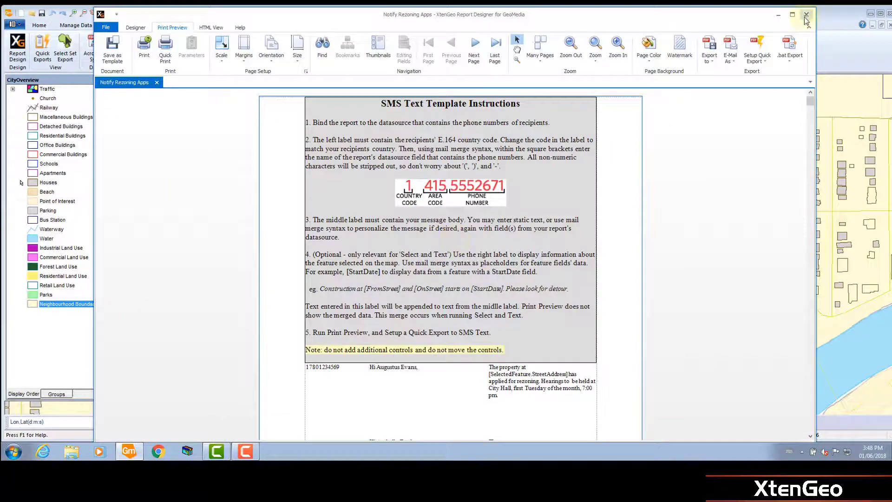
{"action": "left_click", "coordinate": [807, 16]}
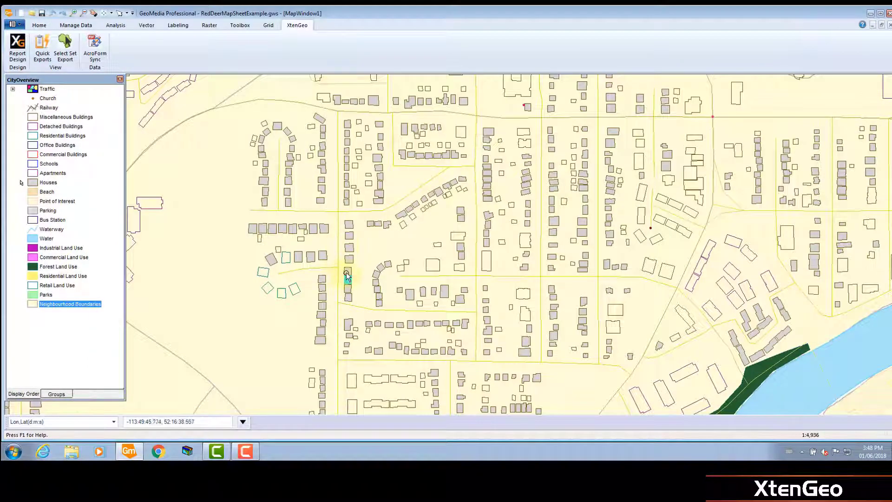
{"action": "left_click", "coordinate": [347, 276]}
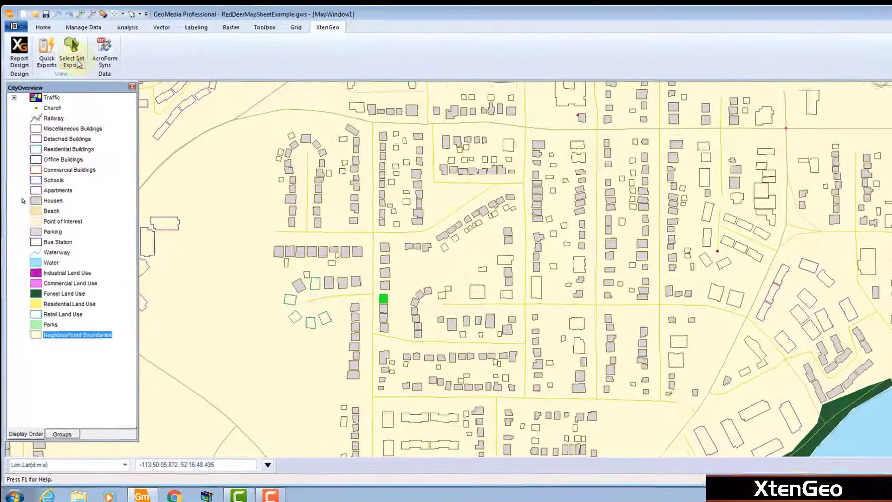
{"action": "left_click", "coordinate": [87, 56]}
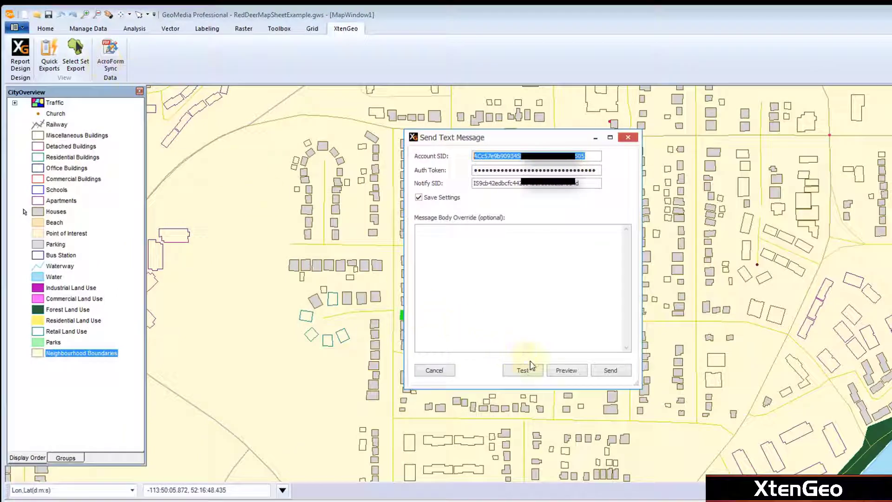
{"action": "left_click", "coordinate": [563, 375]}
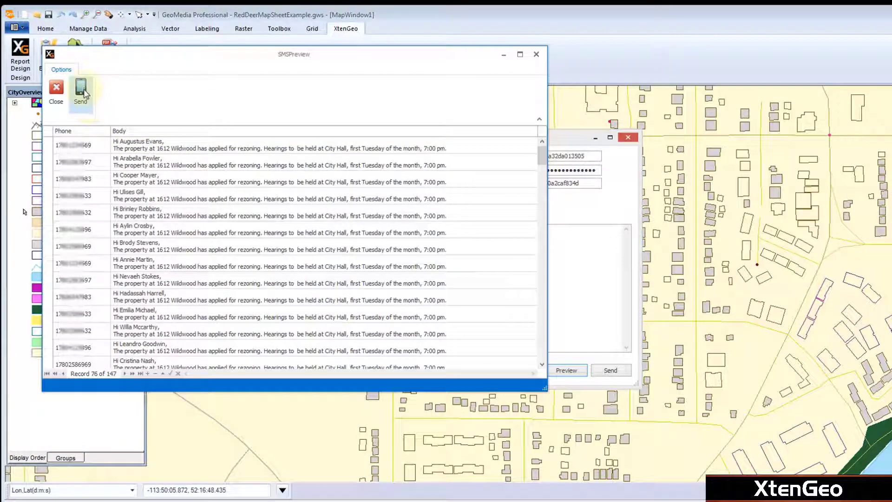
{"action": "left_click", "coordinate": [83, 91]}
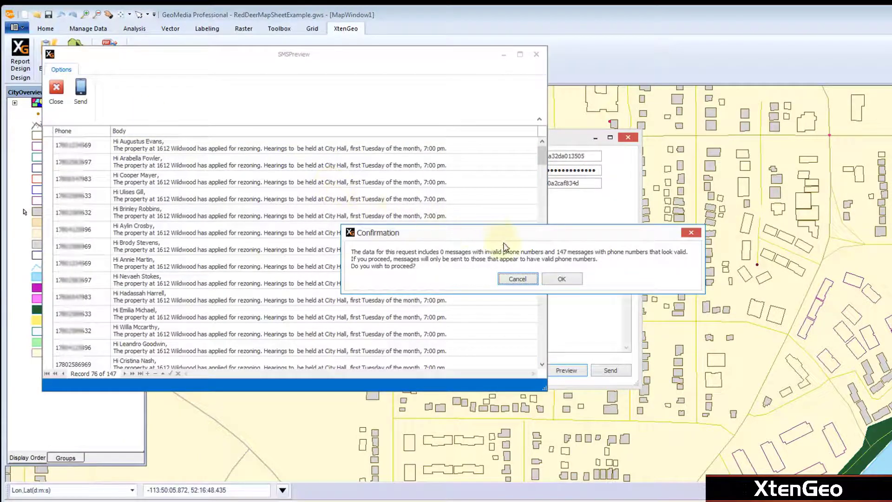
{"action": "left_click", "coordinate": [562, 280]}
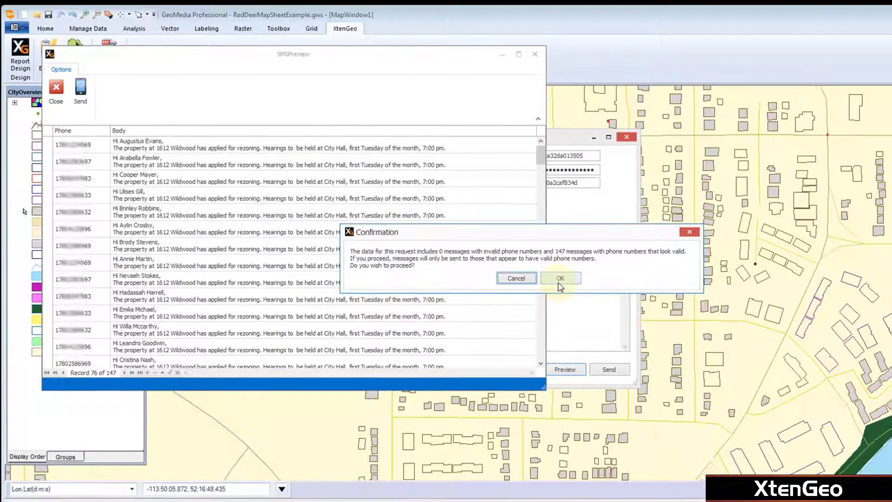